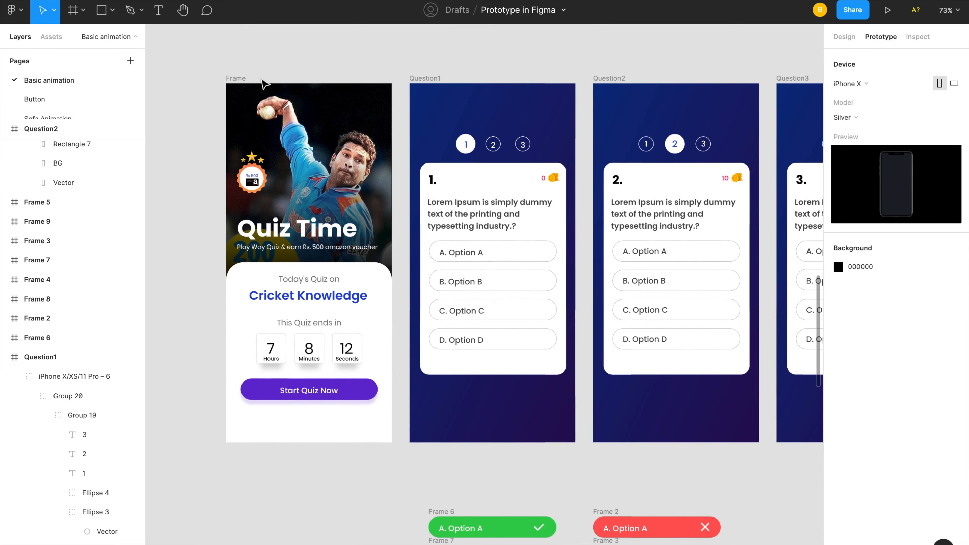
- Create a prototype connection from the Start Quiz Now button on the home frame to the Question1 frame
left_click(844, 37)
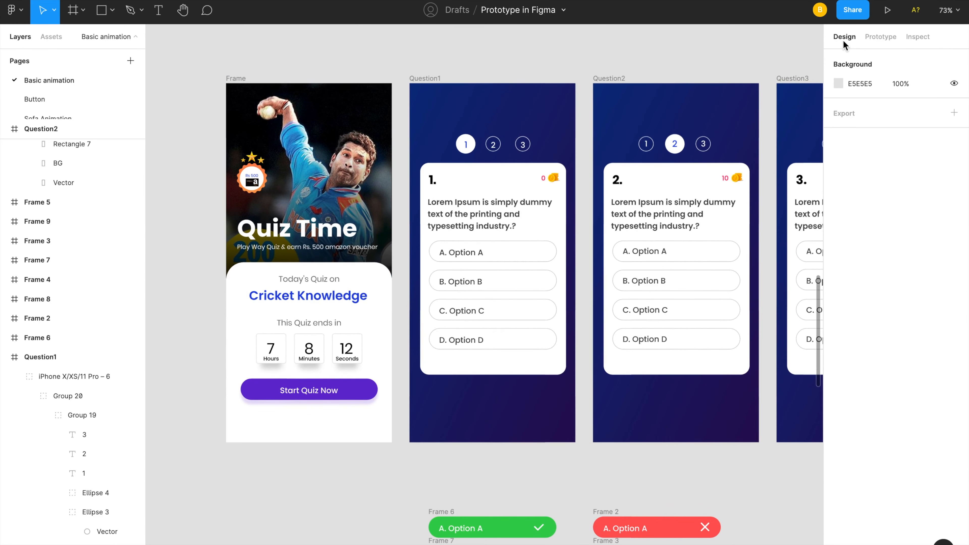
left_click(889, 39)
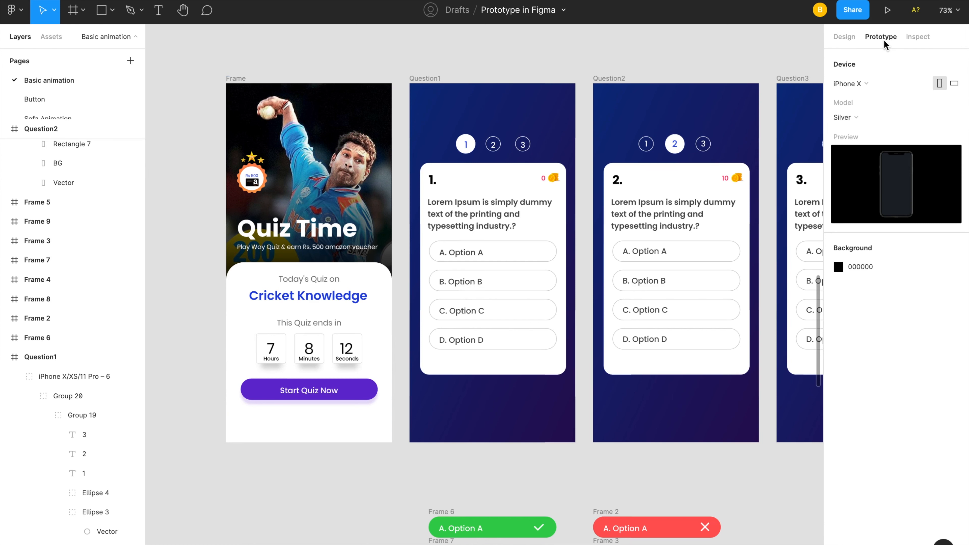
left_click(348, 392)
left_click(351, 391)
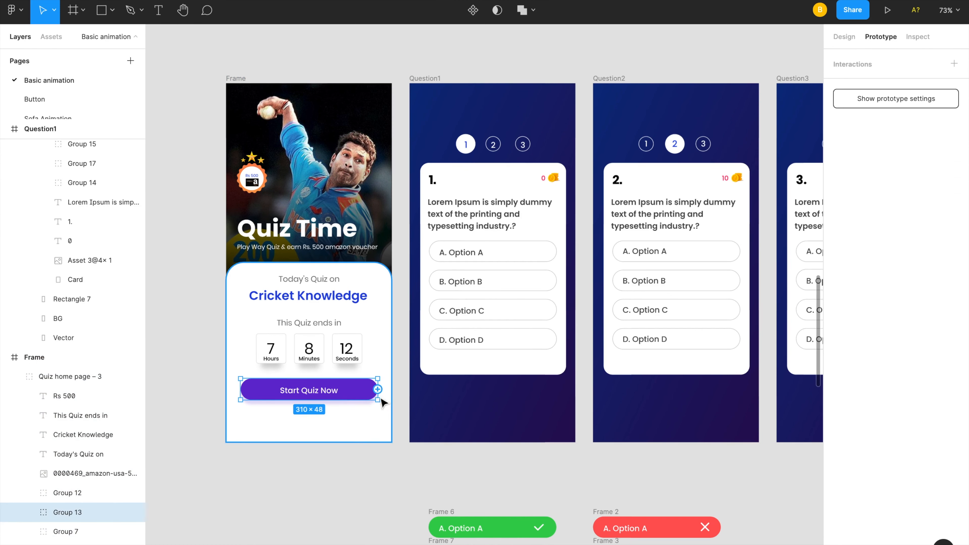
left_click_drag(377, 389, 444, 241)
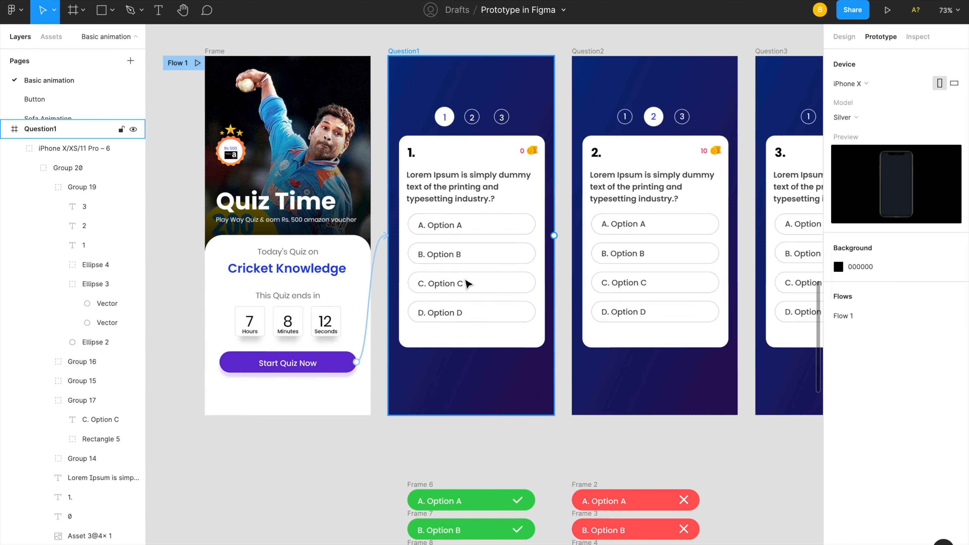
- Link Option C on Question1 to the green Option C frame (Frame 8) with an On tap, Open overlay interaction
double_click(499, 286)
double_click(499, 286)
double_click(499, 287)
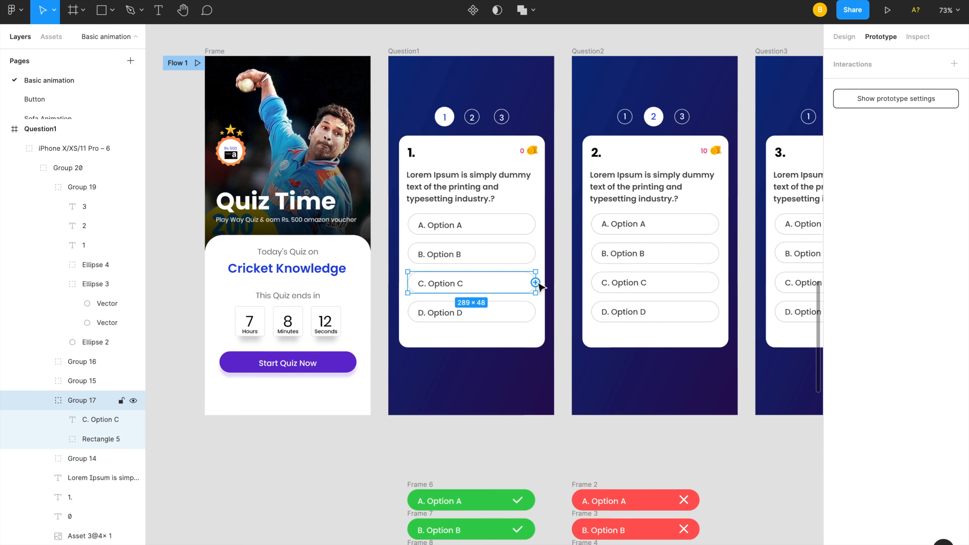
left_click_drag(535, 283, 472, 544)
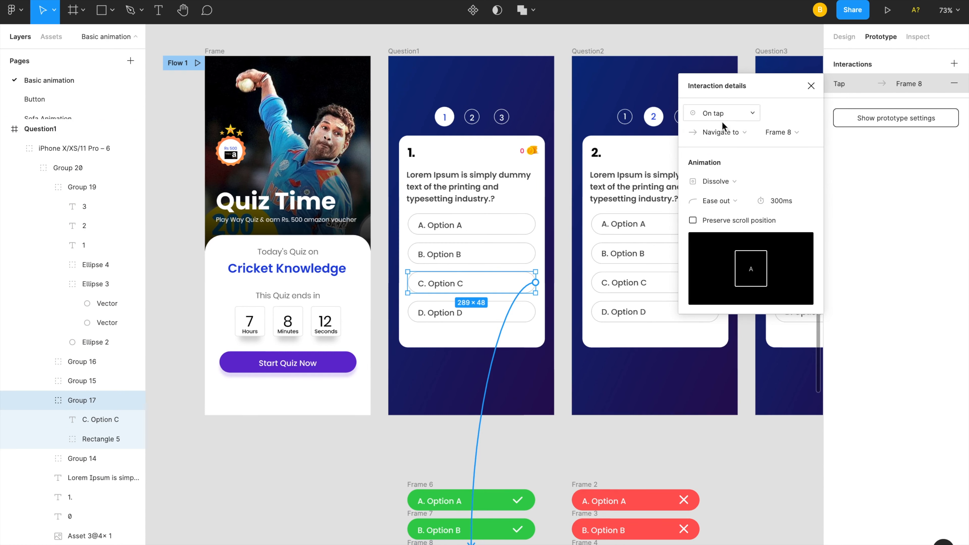
left_click(721, 133)
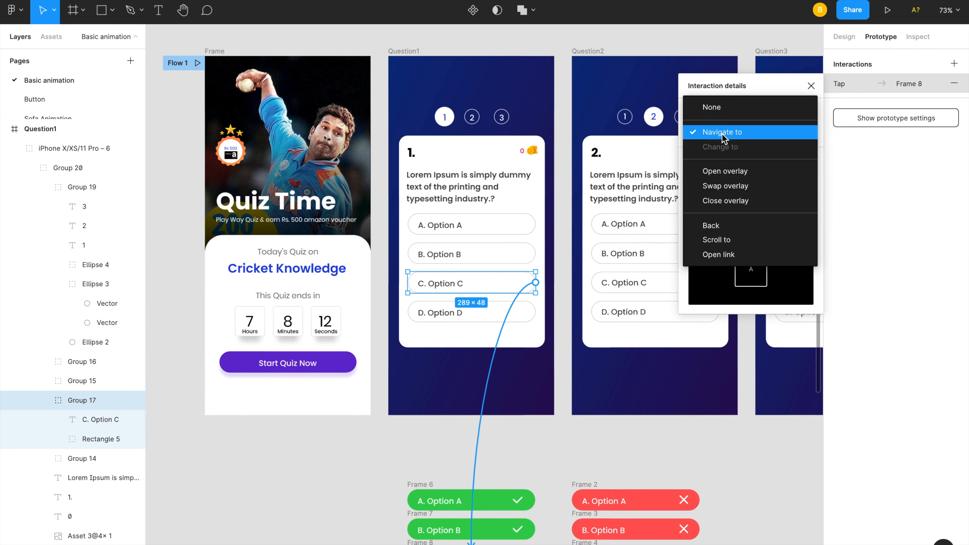
left_click(715, 168)
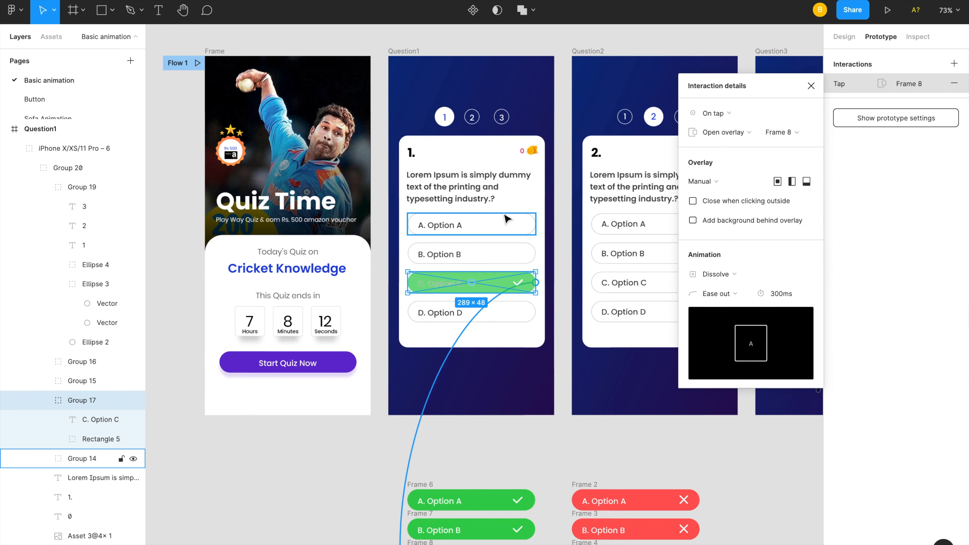
- Try the Centered position for the Option C overlay and return it to Manual
left_click(714, 184)
left_click(720, 179)
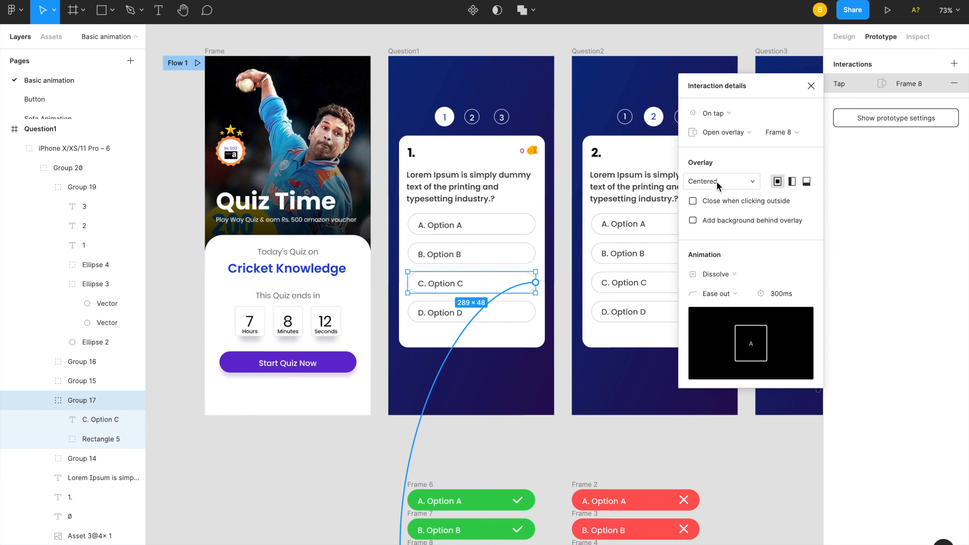
left_click(716, 181)
left_click(711, 293)
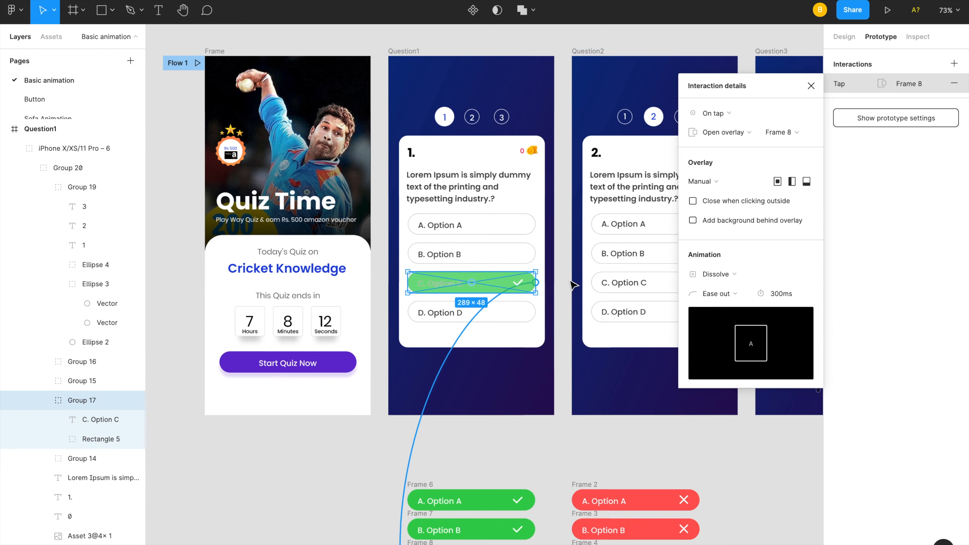
- Connect the green Option C frame (Frame 8) to Question2 with an After delay trigger of 800 ms
scroll(570, 341, "down", 3)
scroll(569, 341, "right", 2)
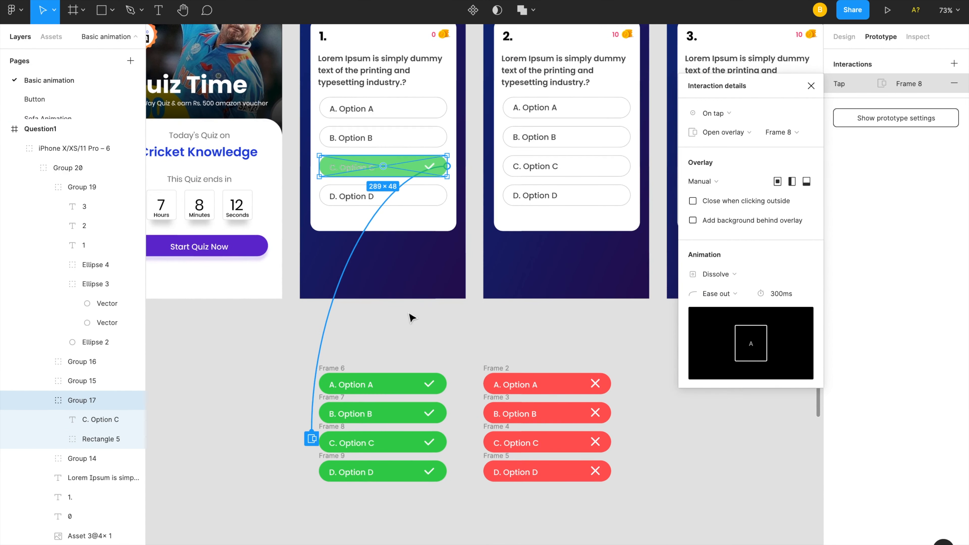
left_click(332, 431)
scroll(481, 333, "up", 3)
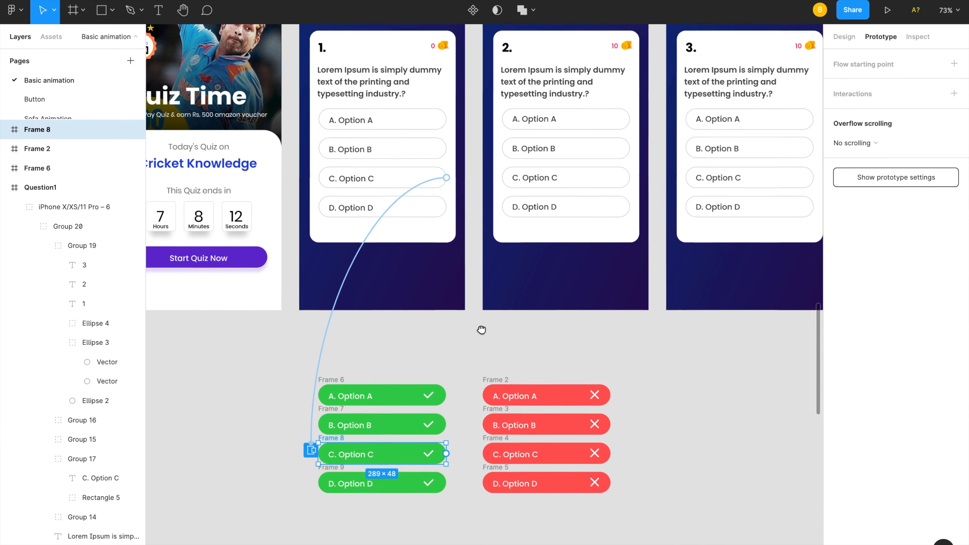
scroll(490, 373, "down", 1)
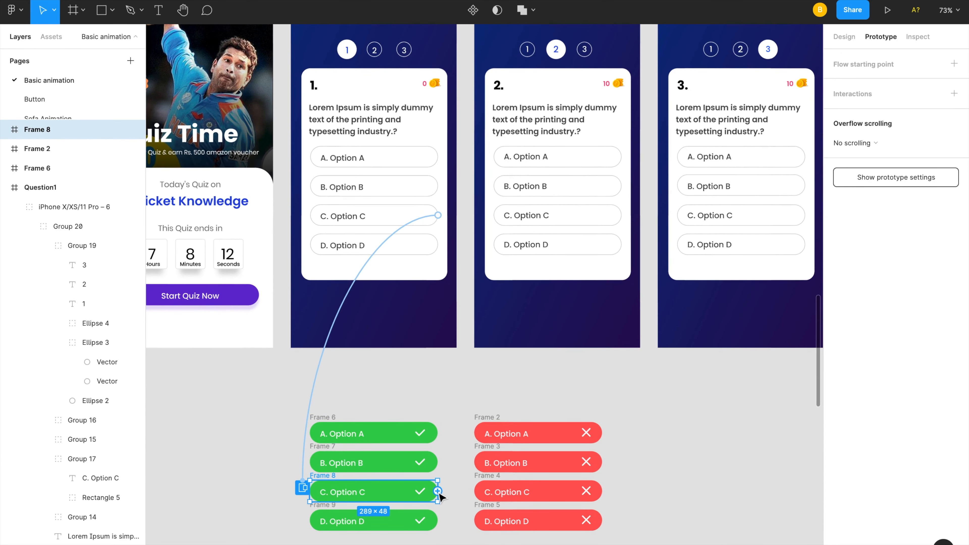
left_click_drag(437, 491, 548, 344)
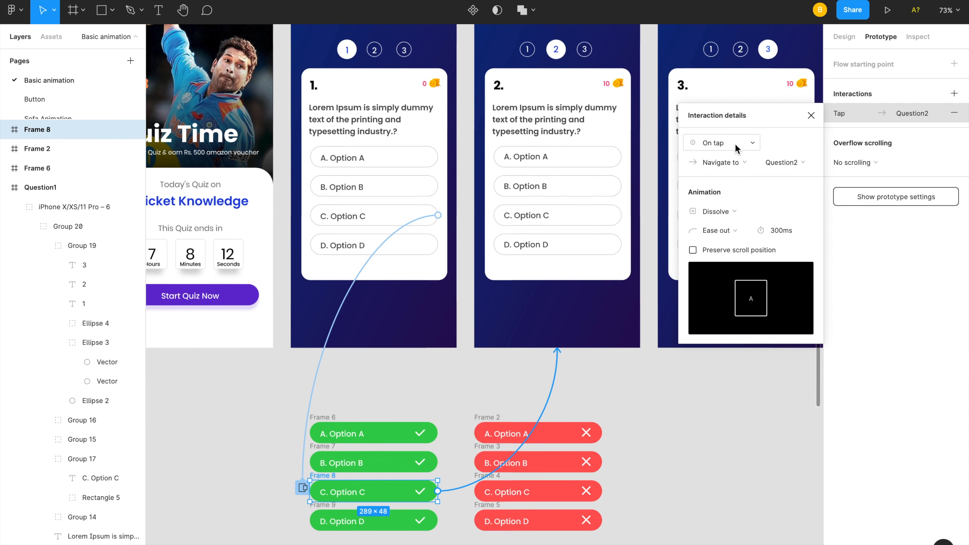
left_click(739, 143)
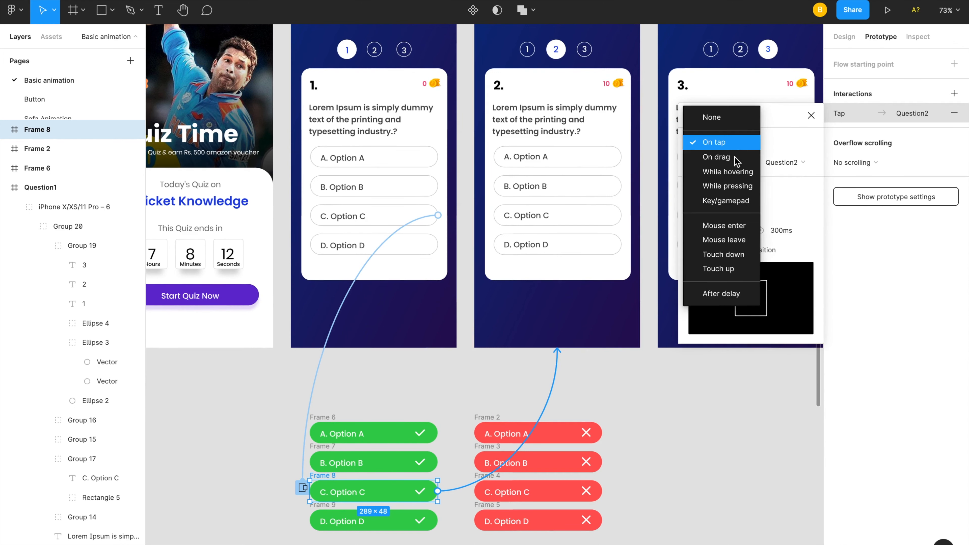
left_click(703, 300)
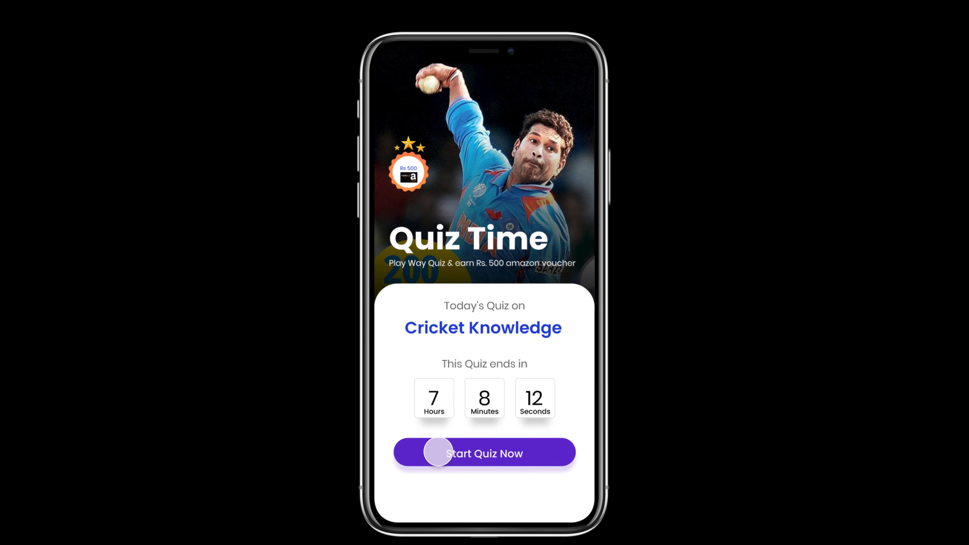
- Test the flow in the prototype preview by starting the quiz and choosing Option C on question 1
left_click(433, 455)
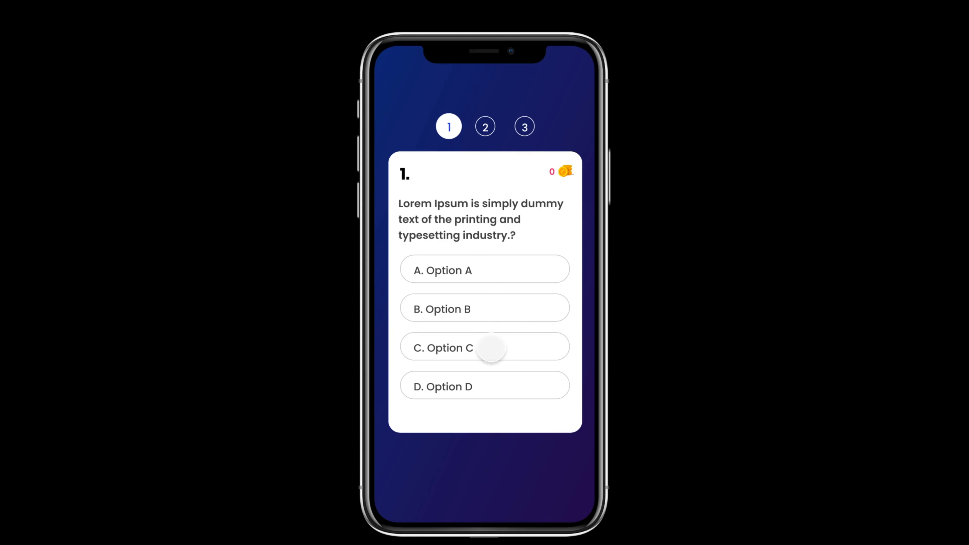
left_click(508, 347)
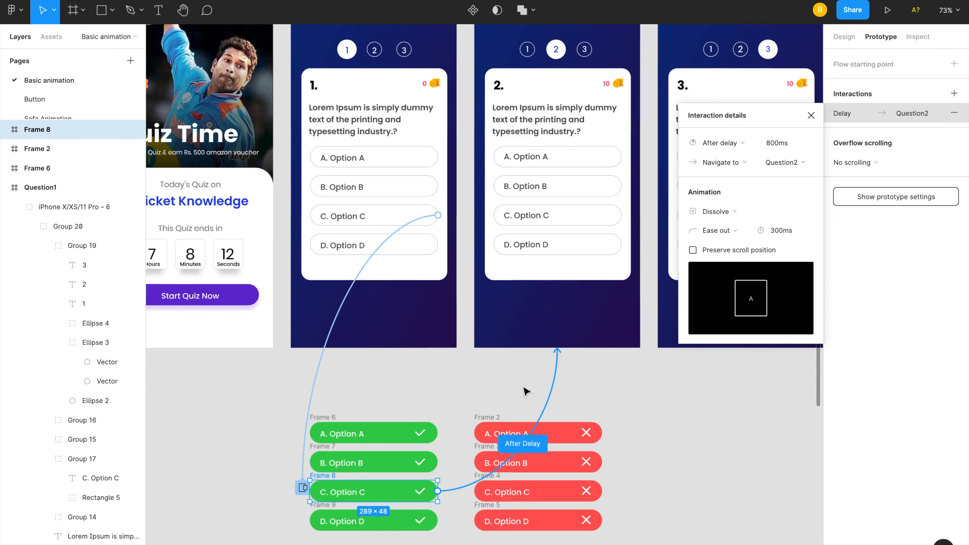
- Link Option A on Question2 to the red Option A frame (Frame 2) as an On tap overlay with Manual positioning
scroll(525, 391, "right", 3)
scroll(526, 391, "up", 3)
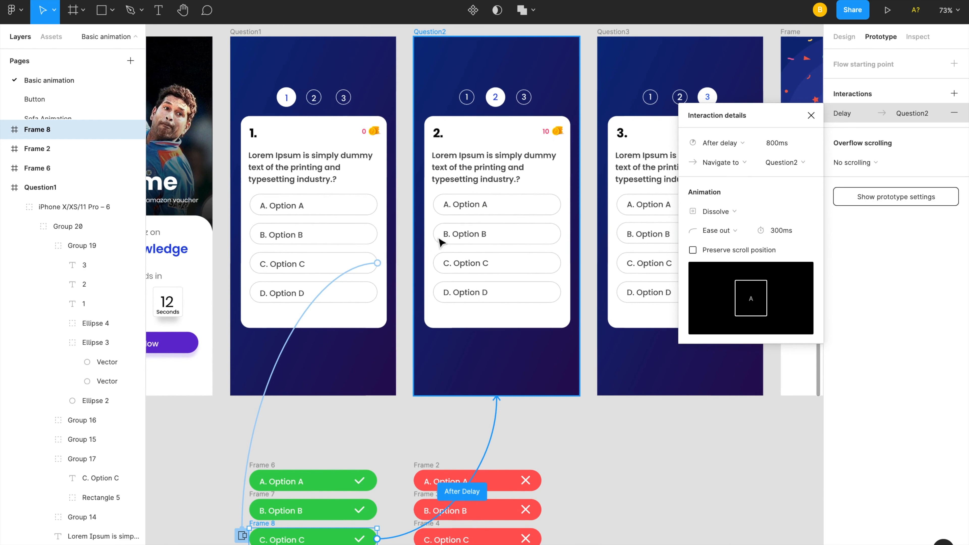
scroll(480, 196, "down", 2)
scroll(480, 195, "right", 3)
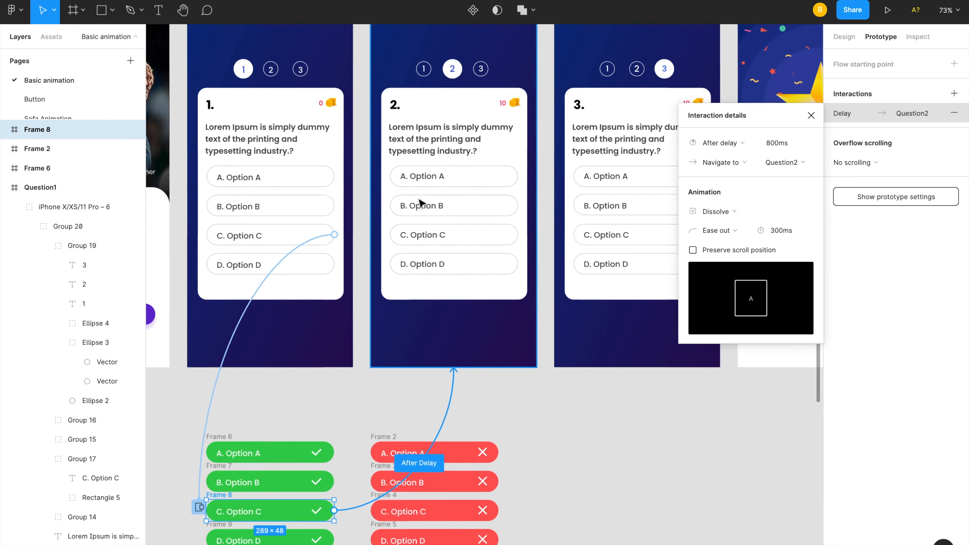
left_click(420, 185)
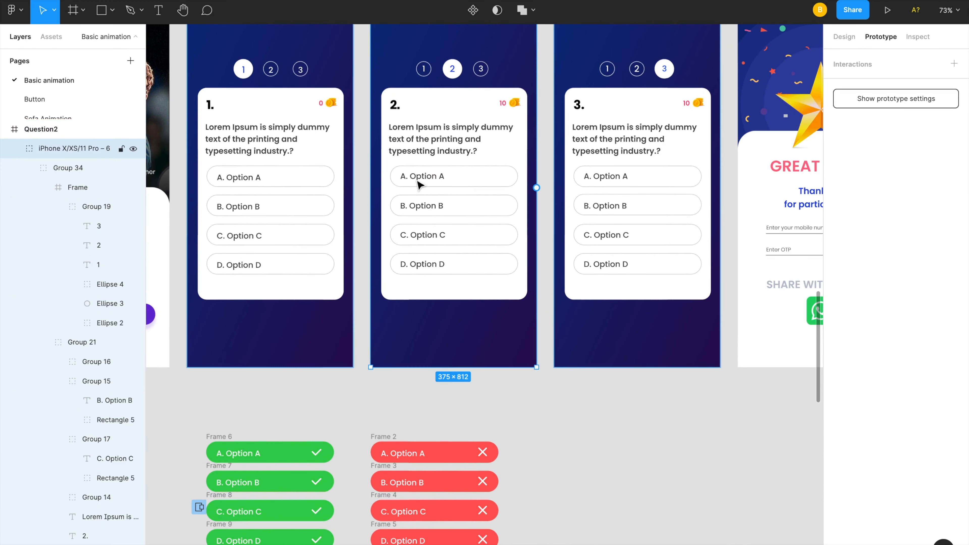
left_click(420, 185)
left_click_drag(518, 176, 444, 448)
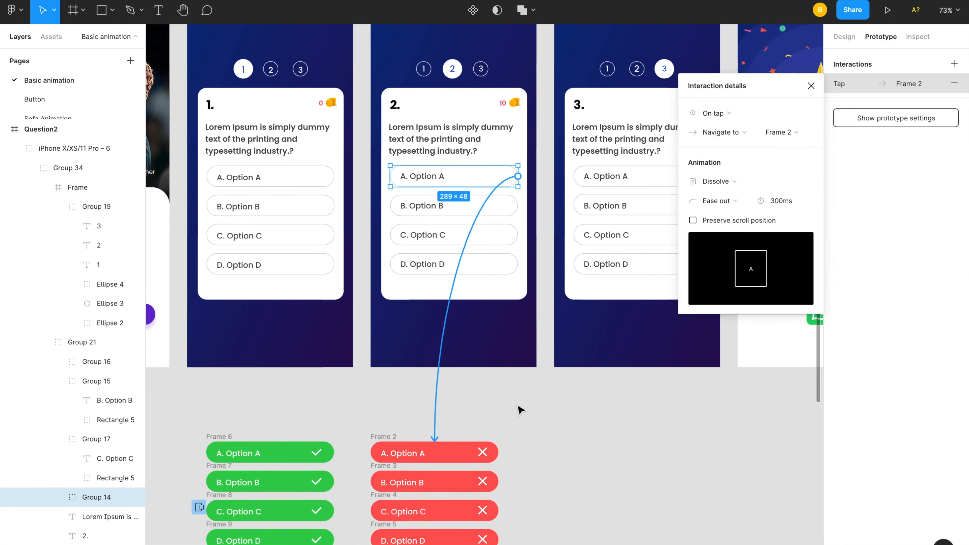
left_click(725, 140)
left_click(724, 171)
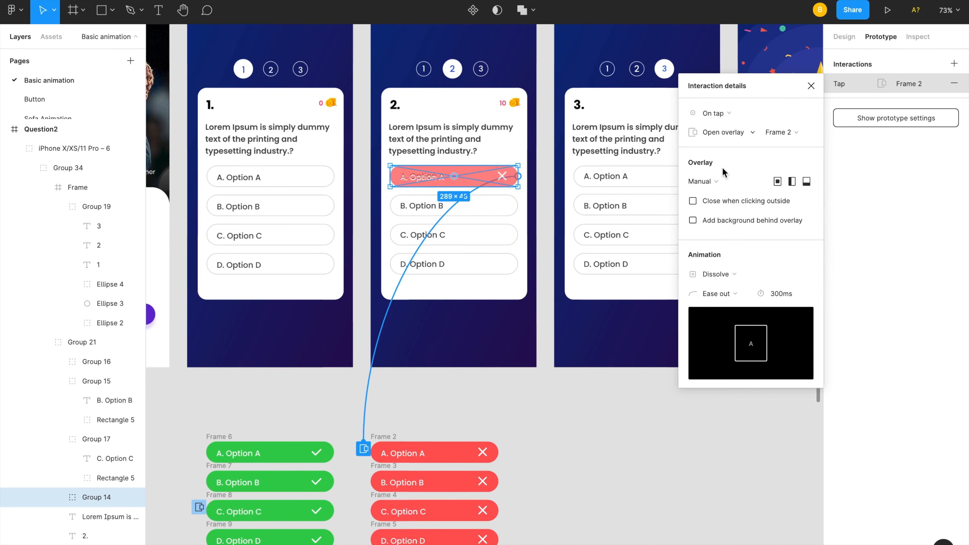
left_click(730, 183)
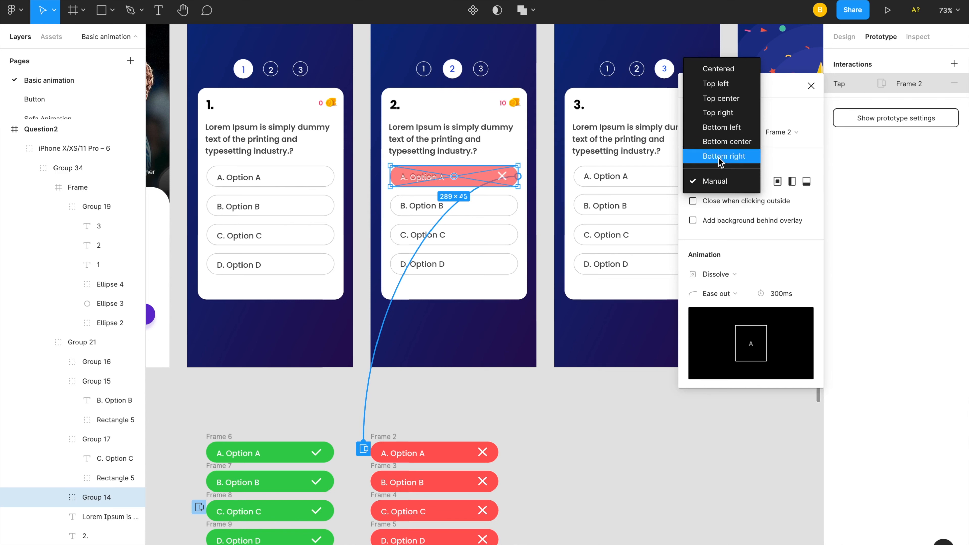
left_click(714, 185)
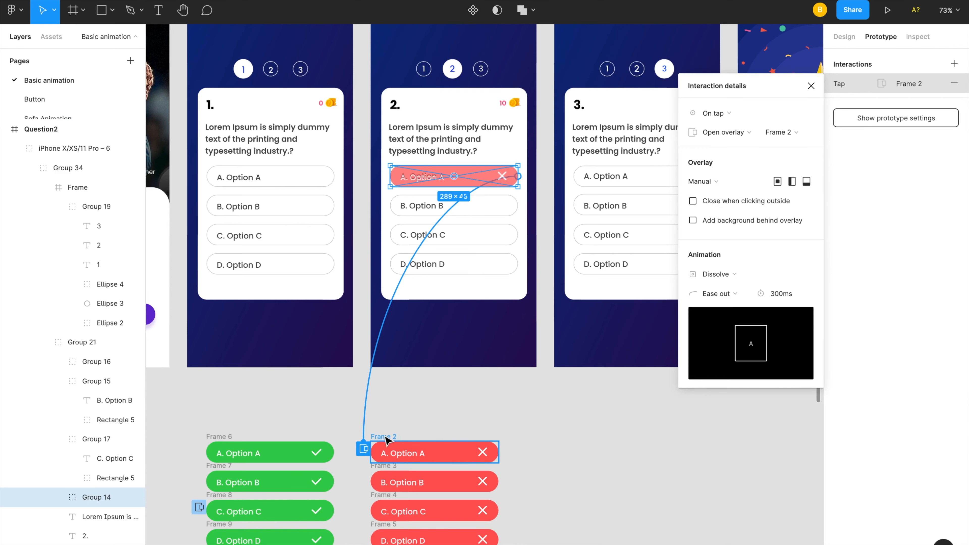
- Connect the red Option A frame (Frame 2) to Question3 with an After delay trigger of 800 ms
left_click(463, 455)
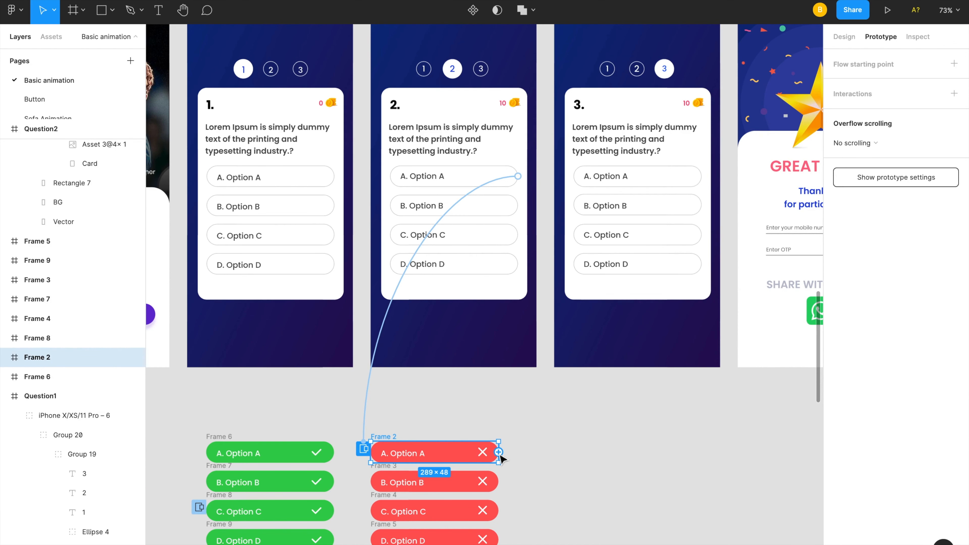
left_click_drag(498, 452, 648, 345)
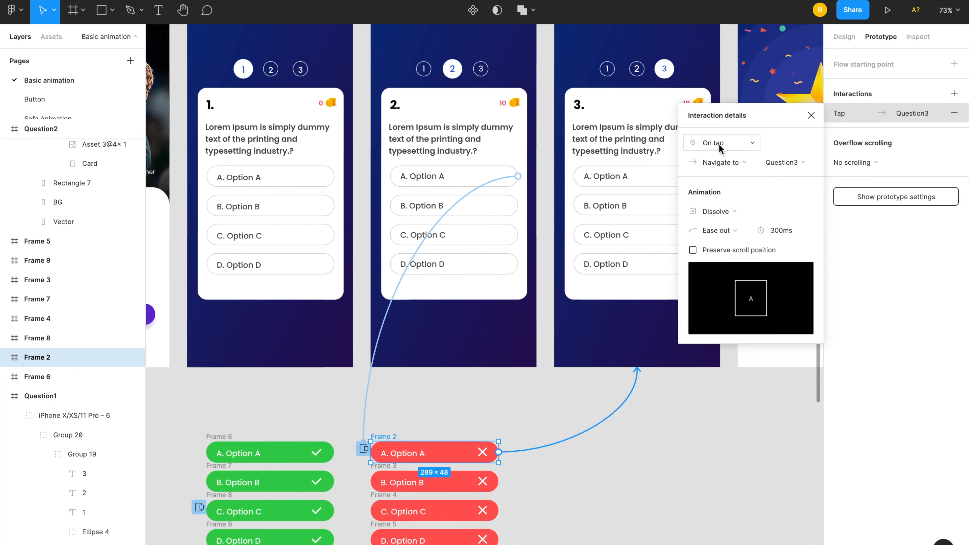
left_click(722, 148)
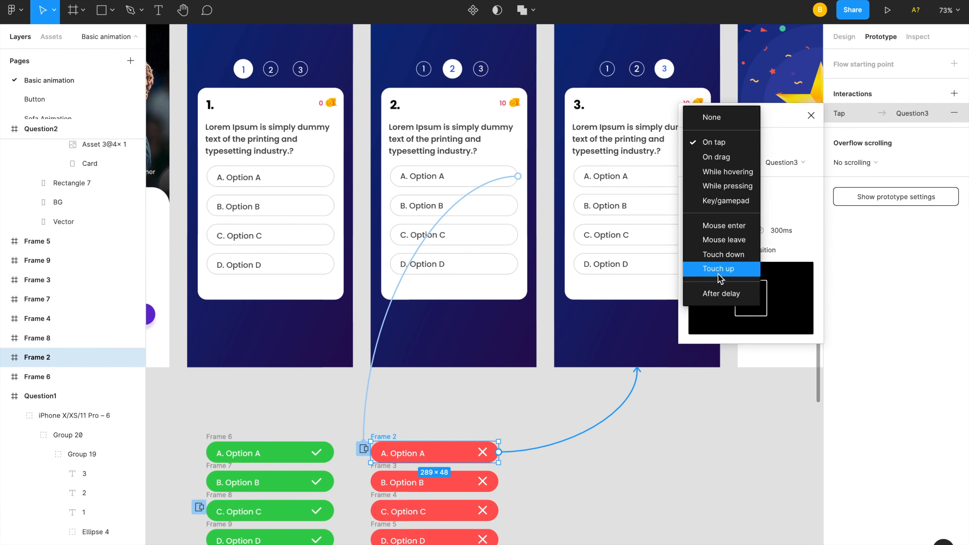
left_click(716, 290)
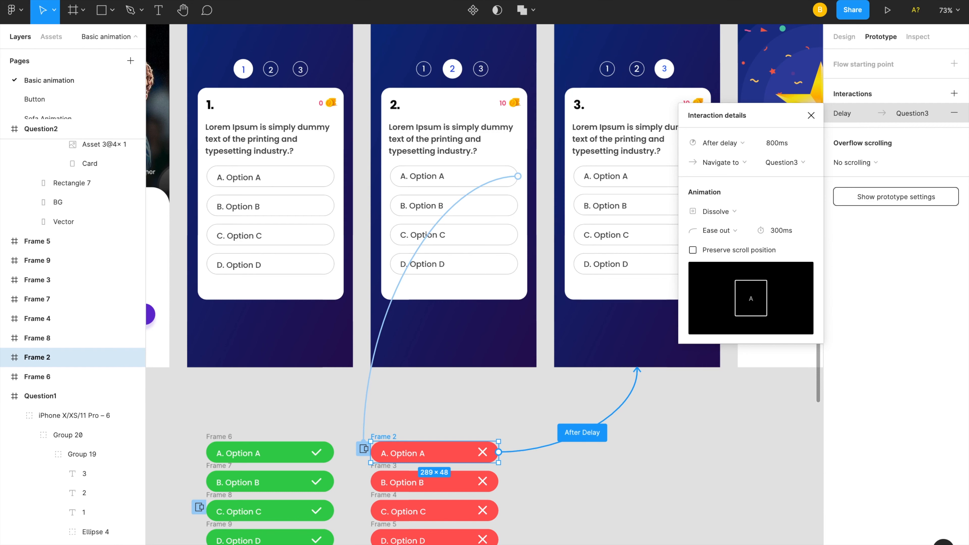
- Switch to the prototype preview and test Option A on question 2
key("ctrl+Tab")
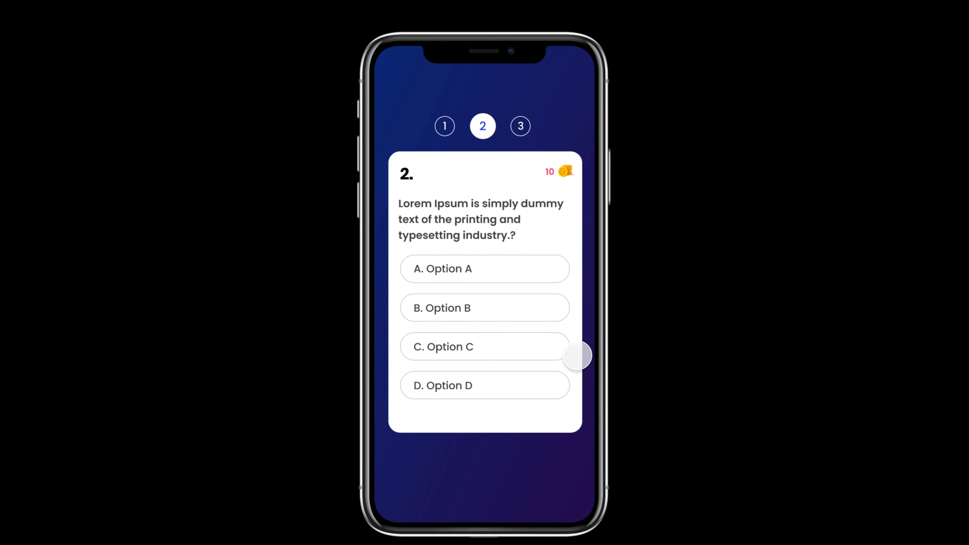
left_click(509, 268)
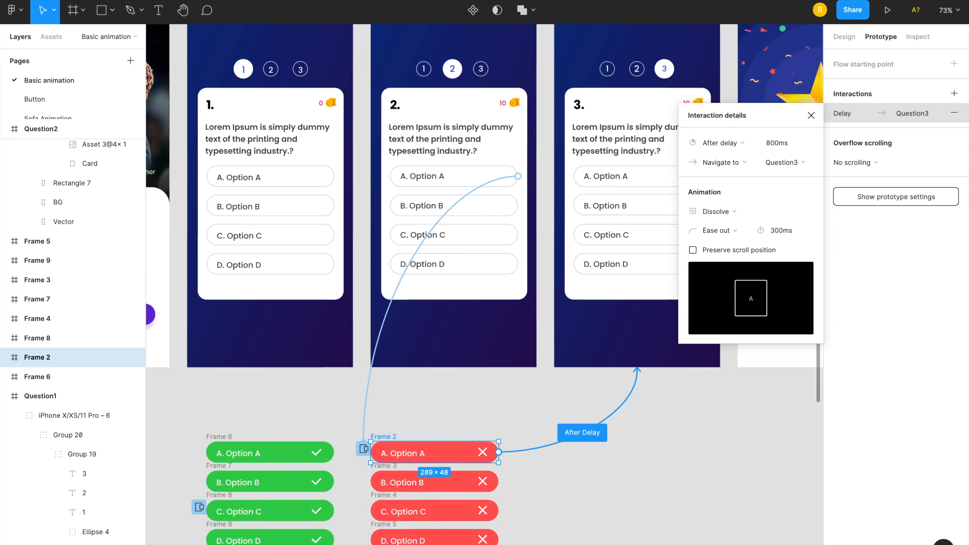
- Connect Option B on Question3 to the green Option B frame (Frame 7) with an On tap interaction
scroll(598, 251, "right", 5)
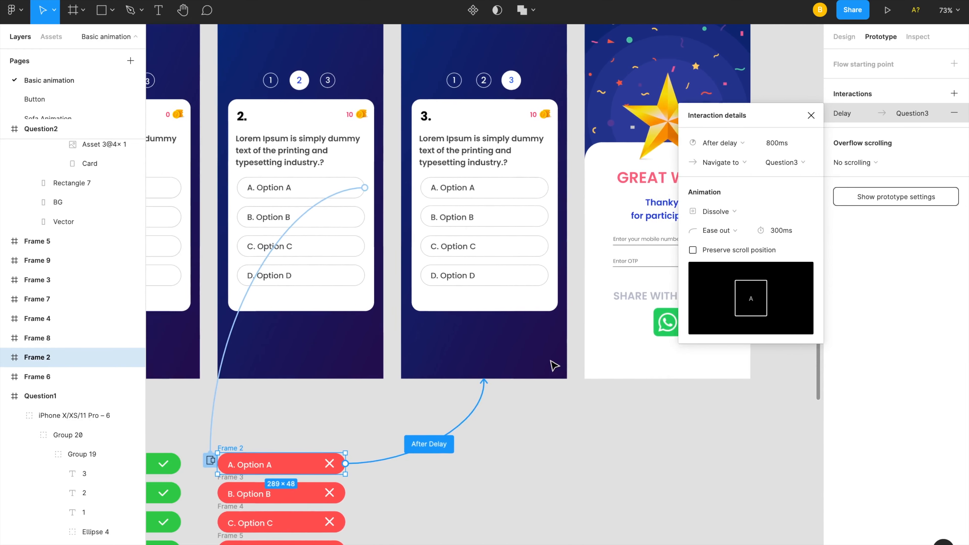
scroll(554, 366, "left", 2)
left_click(557, 210)
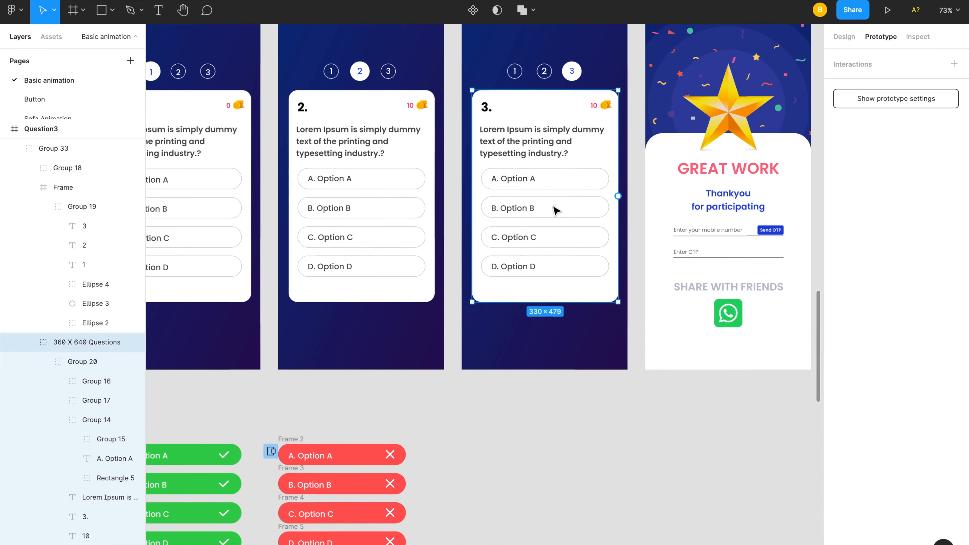
left_click_drag(608, 207, 201, 481)
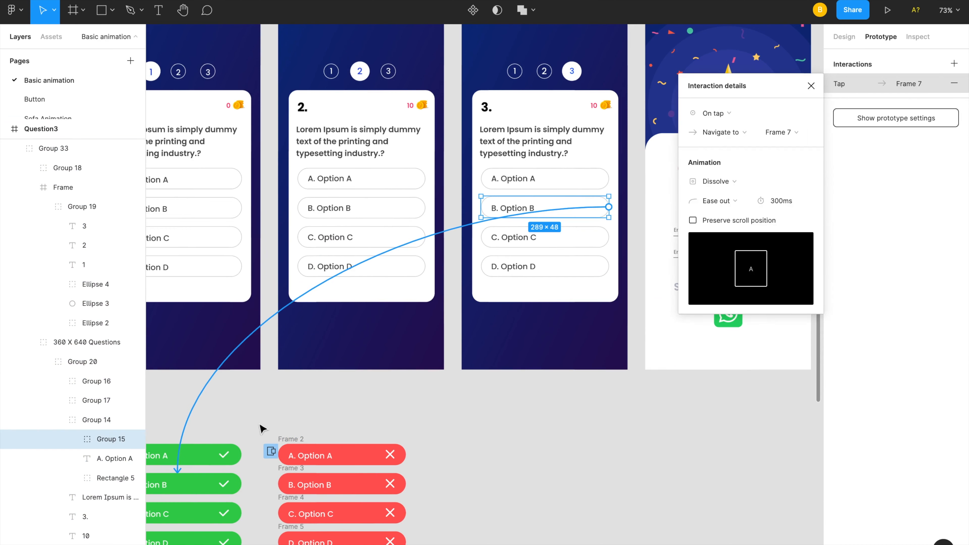
- Make the Question3 Option B interaction open Frame 7 as an overlay with Manual positioning, placed over Option B
scroll(263, 431, "left", 4)
scroll(263, 432, "down", 2)
scroll(317, 397, "right", 3)
scroll(317, 397, "up", 2)
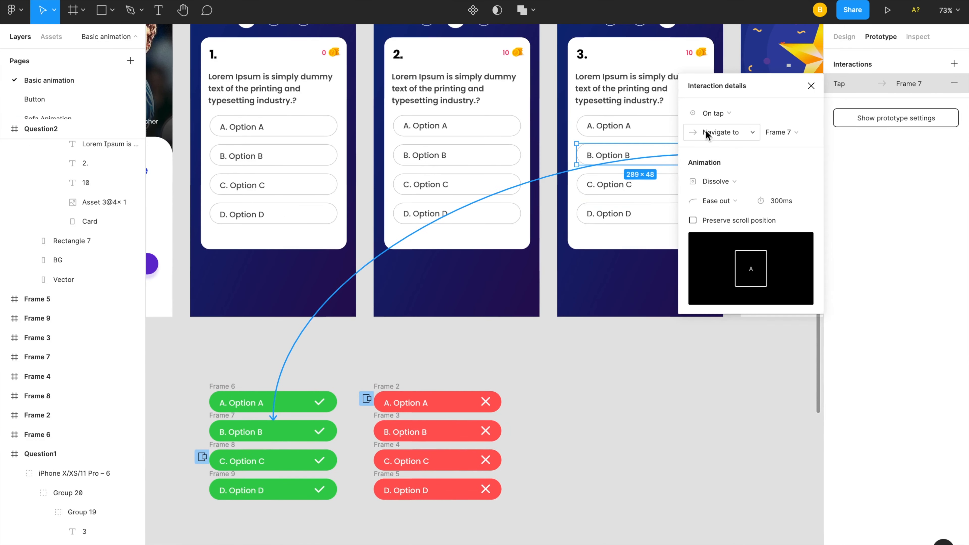
left_click(723, 132)
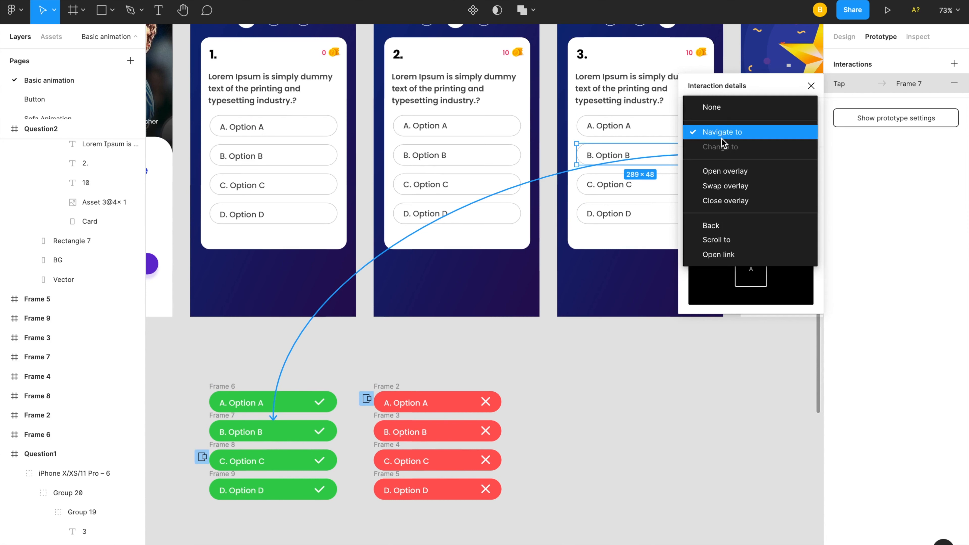
left_click(717, 168)
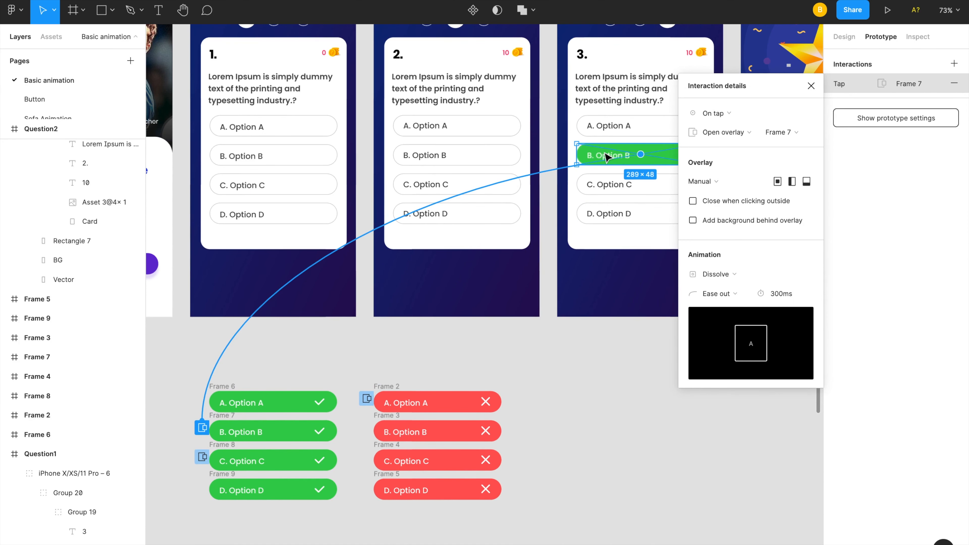
left_click(700, 181)
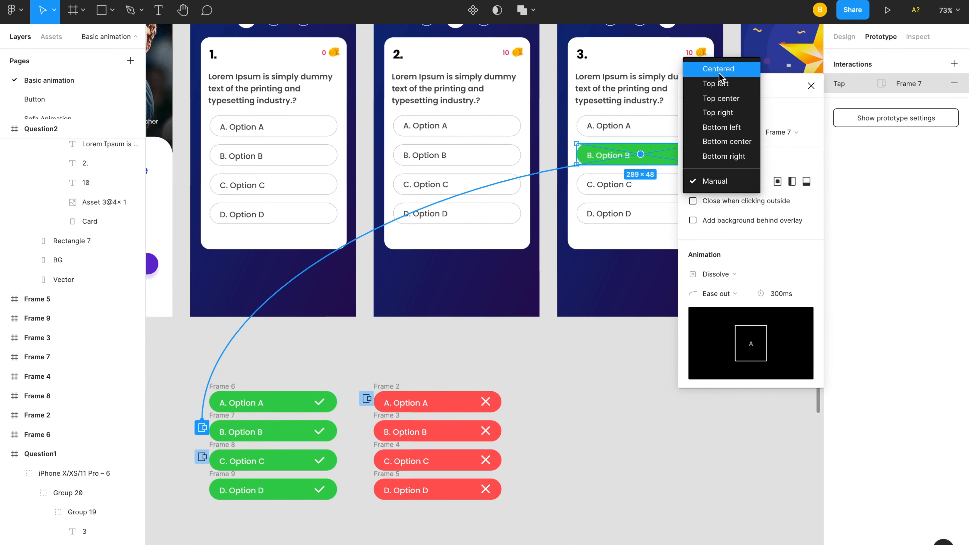
left_click(713, 180)
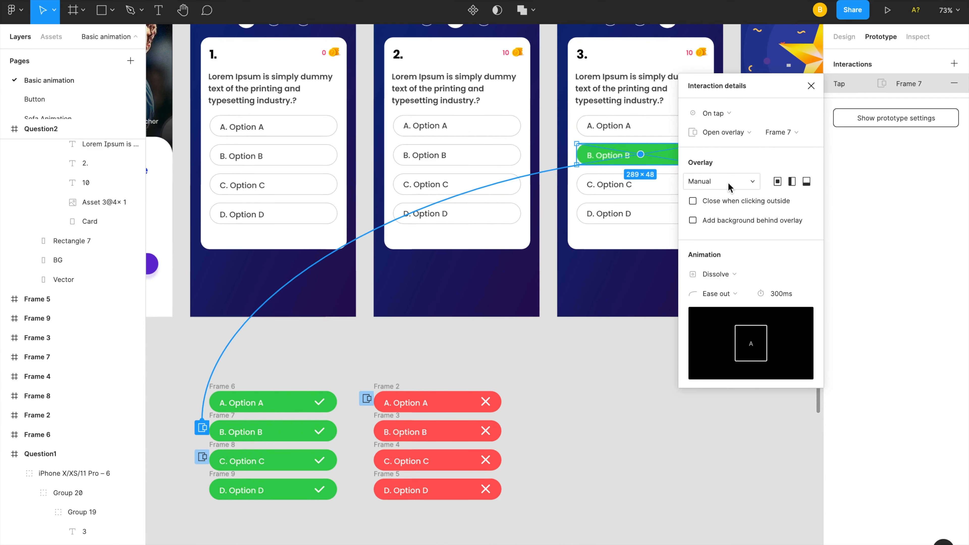
- Connect the green Option B frame (Frame 7) to the final Great Work screen with an After delay trigger
scroll(265, 435, "right", 2)
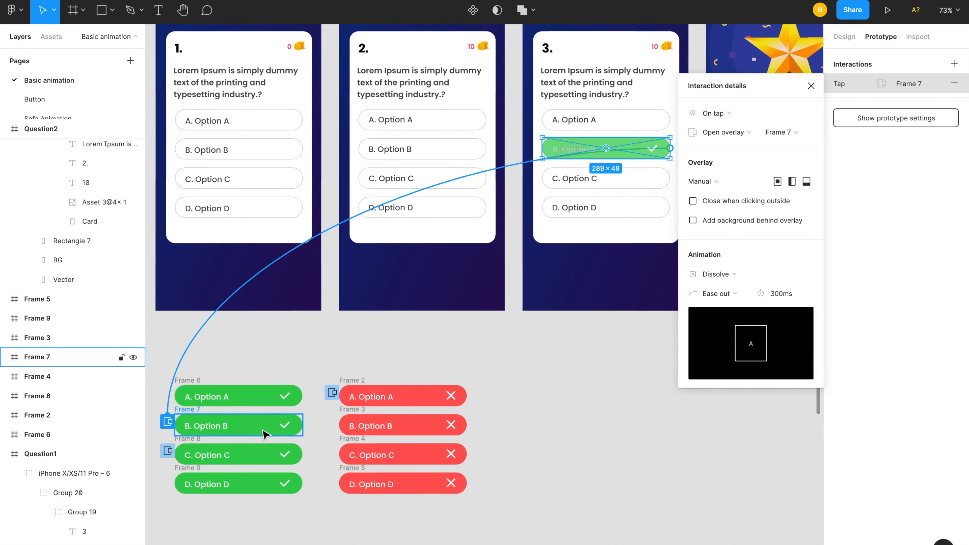
left_click(265, 434)
left_click_drag(303, 425, 756, 251)
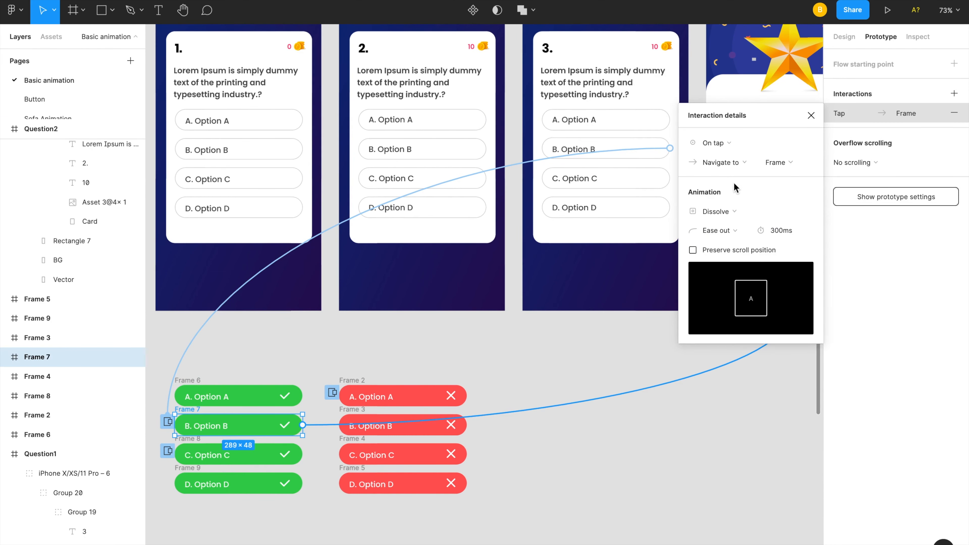
left_click(716, 143)
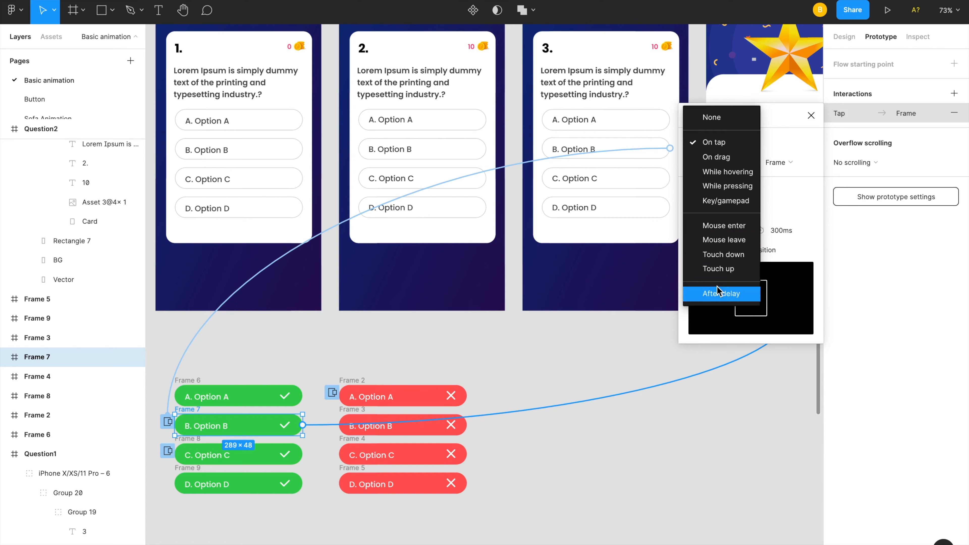
left_click(717, 294)
scroll(737, 143, "right", 6)
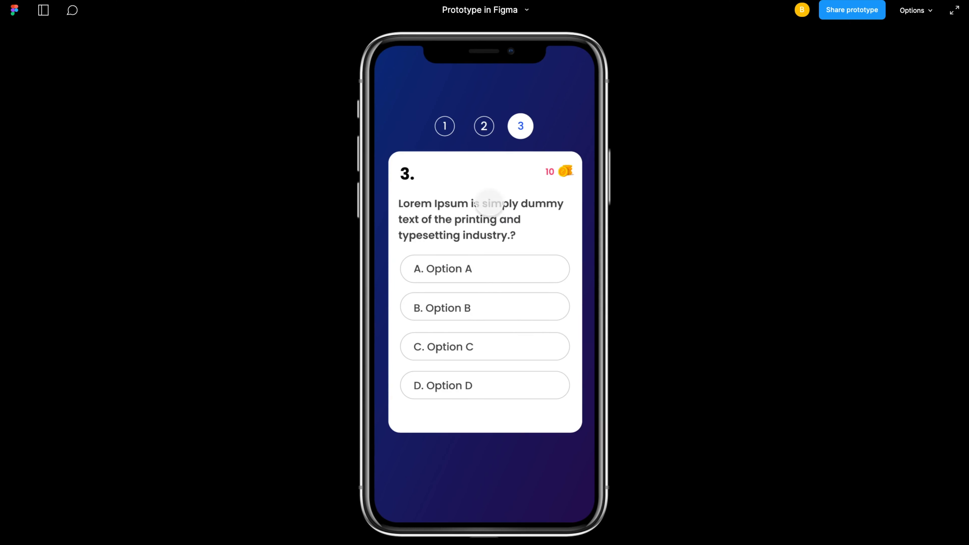
- Test Option B on question 3 in the prototype preview and replay the quiz from the start, choosing Option C, Option A and Option B
left_click(499, 305)
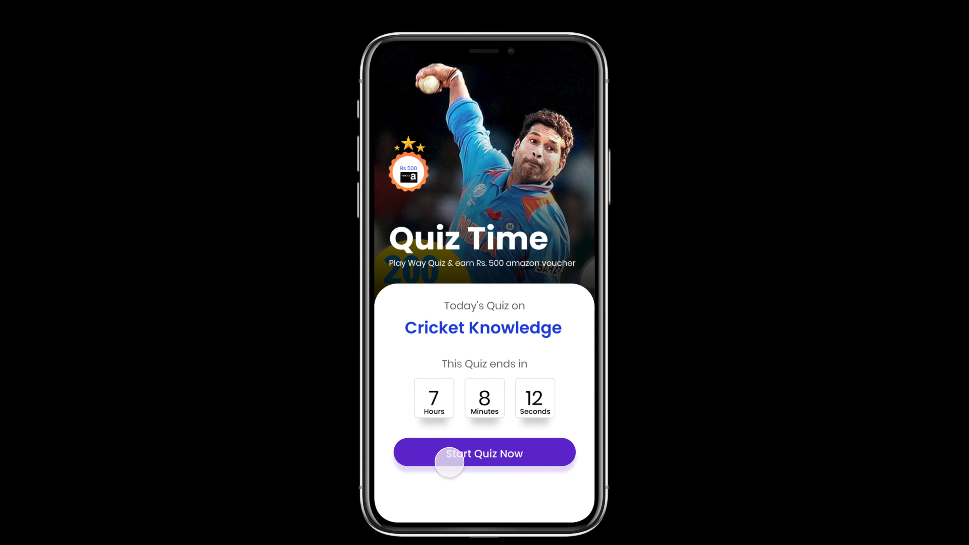
left_click(423, 456)
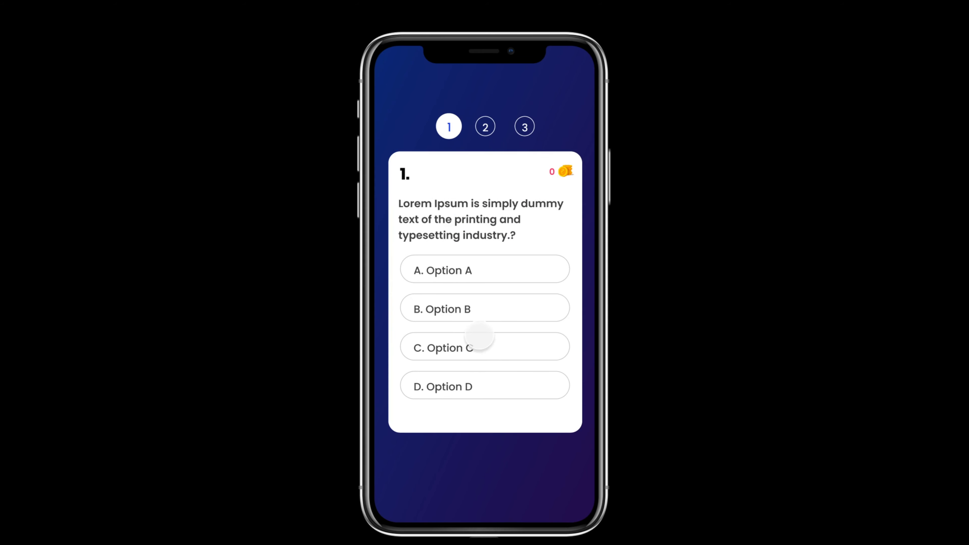
left_click(497, 343)
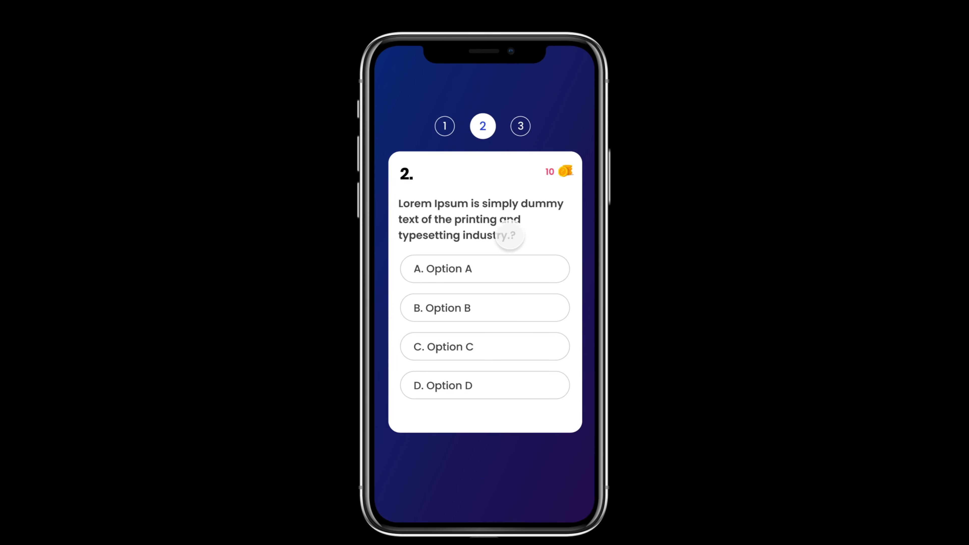
left_click(503, 270)
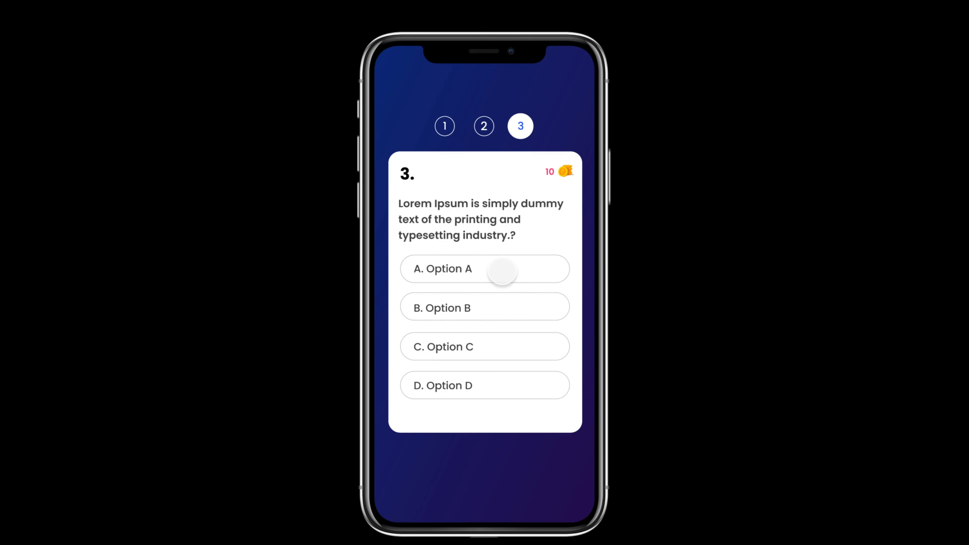
left_click(495, 310)
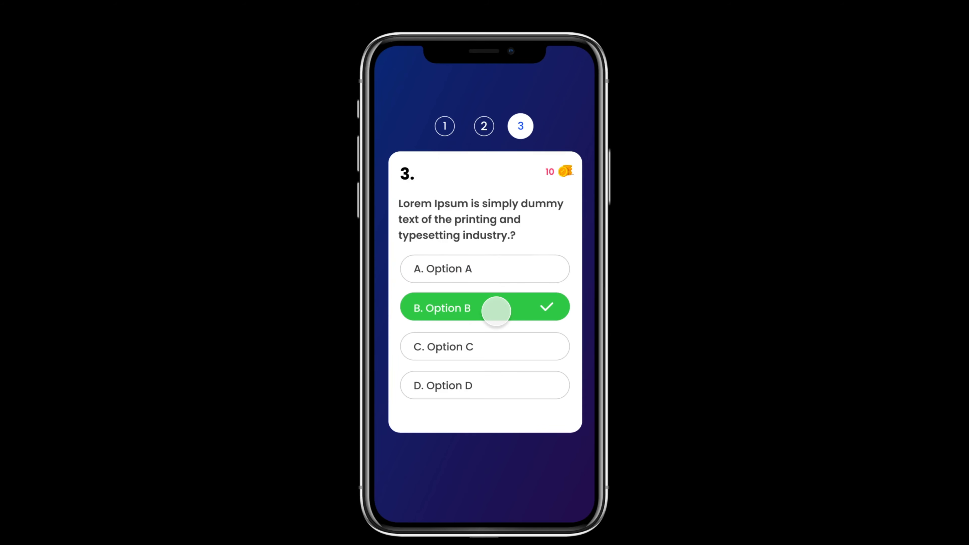